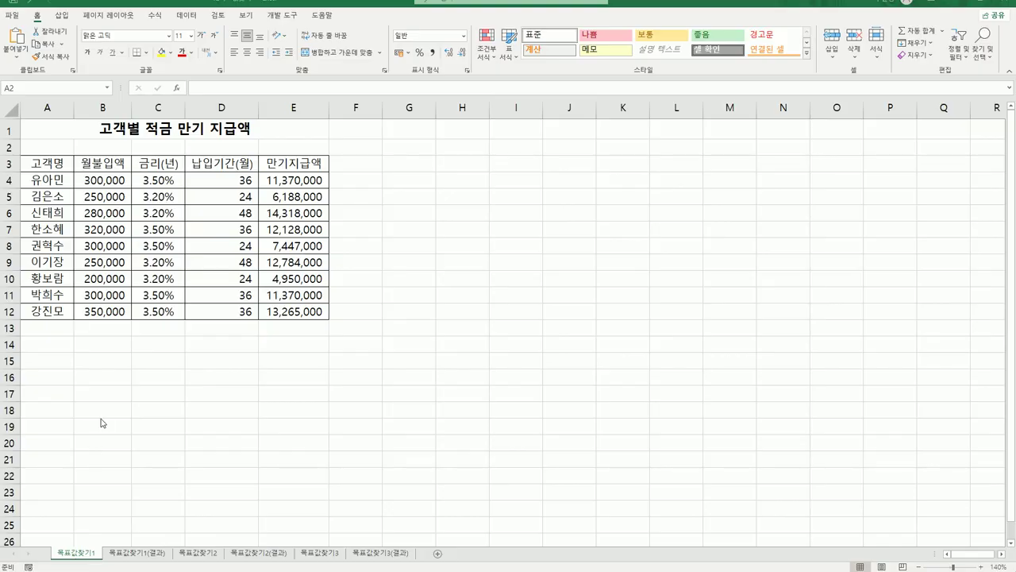
Examine the title and row 8 of the savings table: customer, monthly deposit, interest rate, payment period and maturity payout formula
click(149, 128)
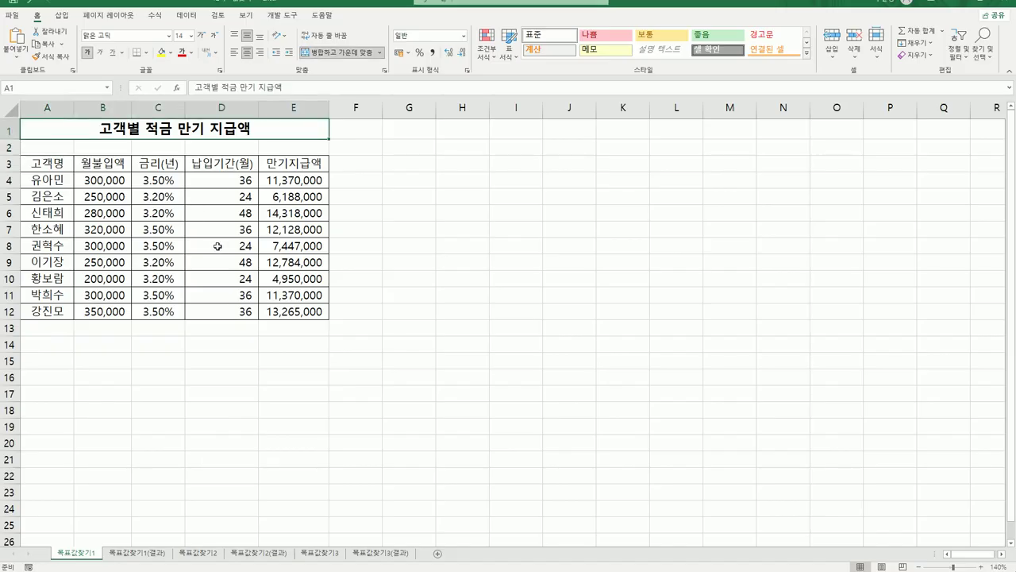
click(60, 248)
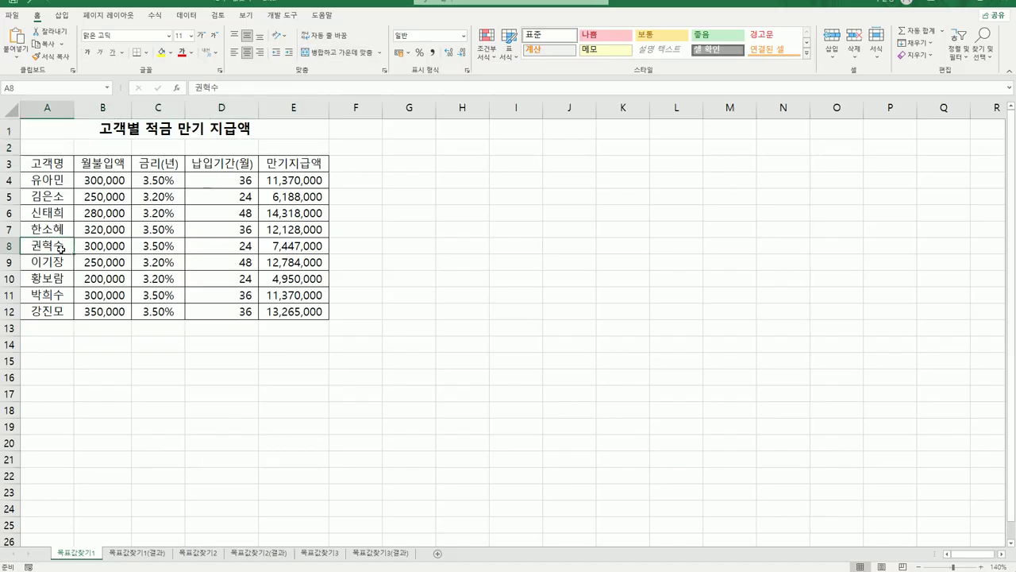
click(280, 251)
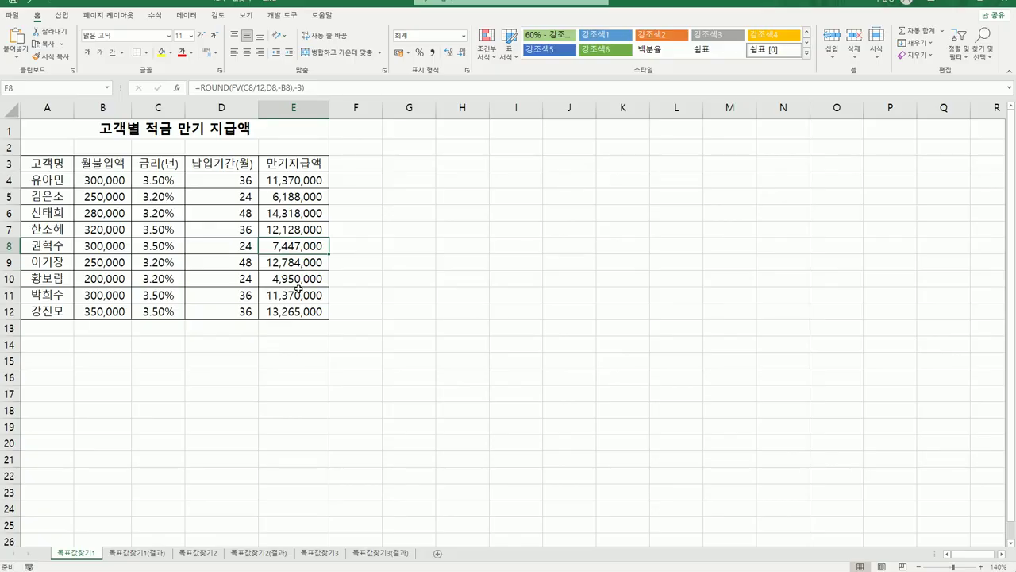
click(235, 253)
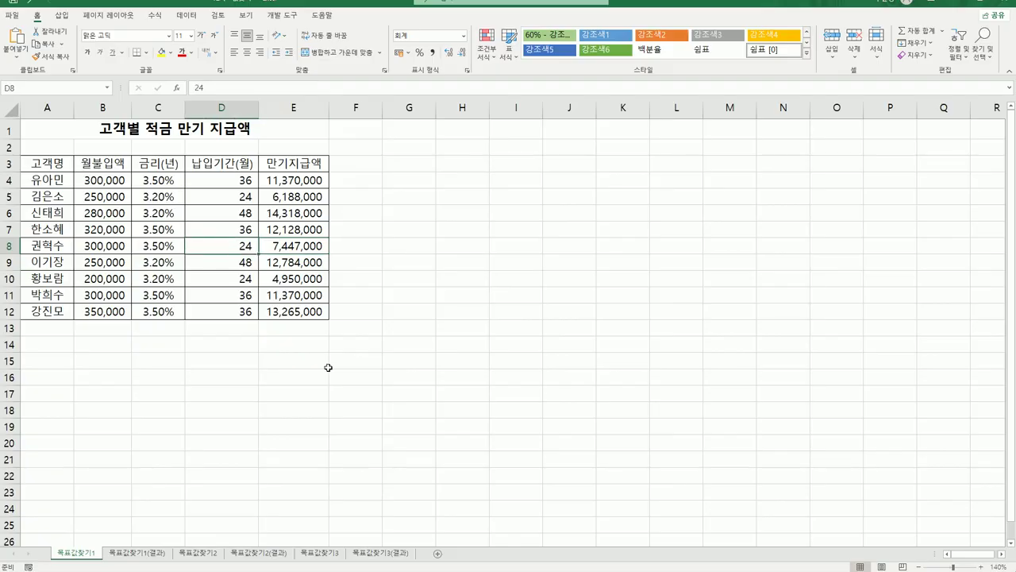
click(118, 247)
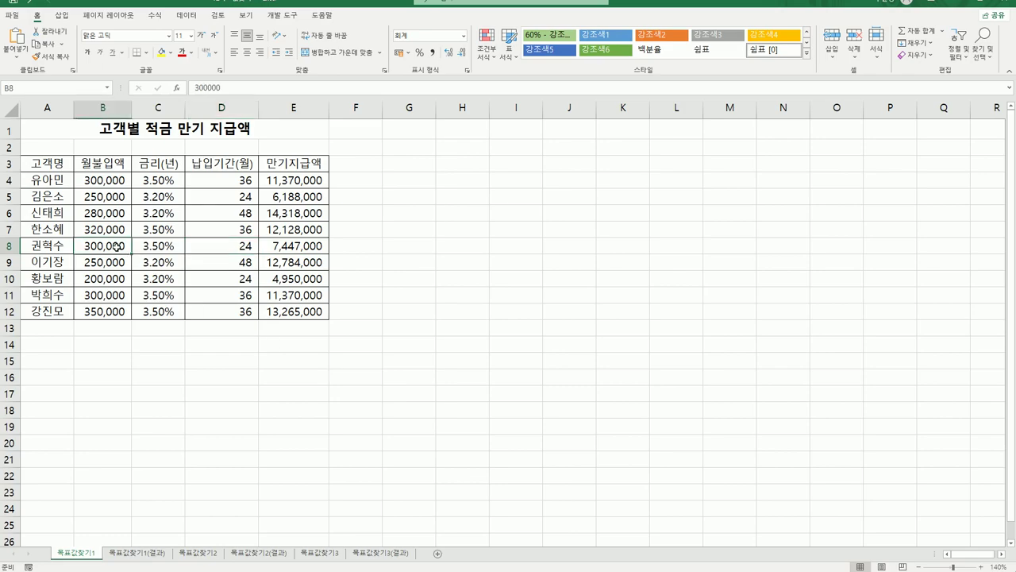
click(201, 249)
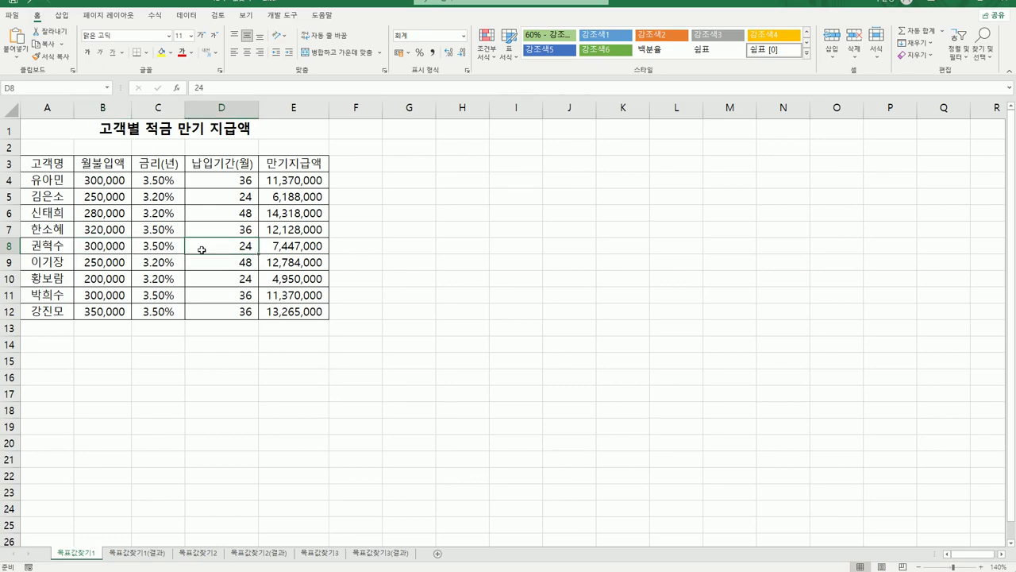
click(167, 248)
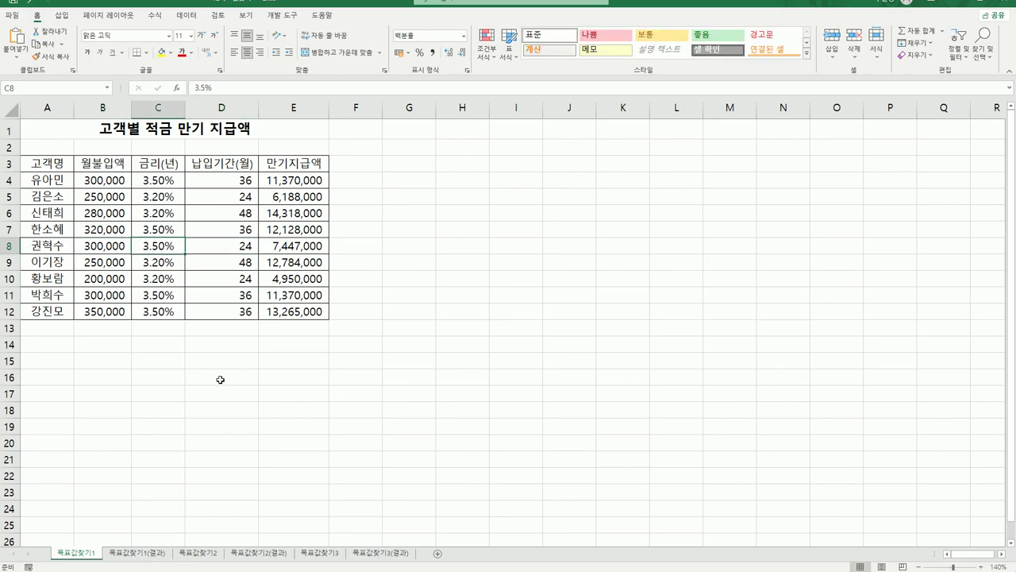
click(296, 251)
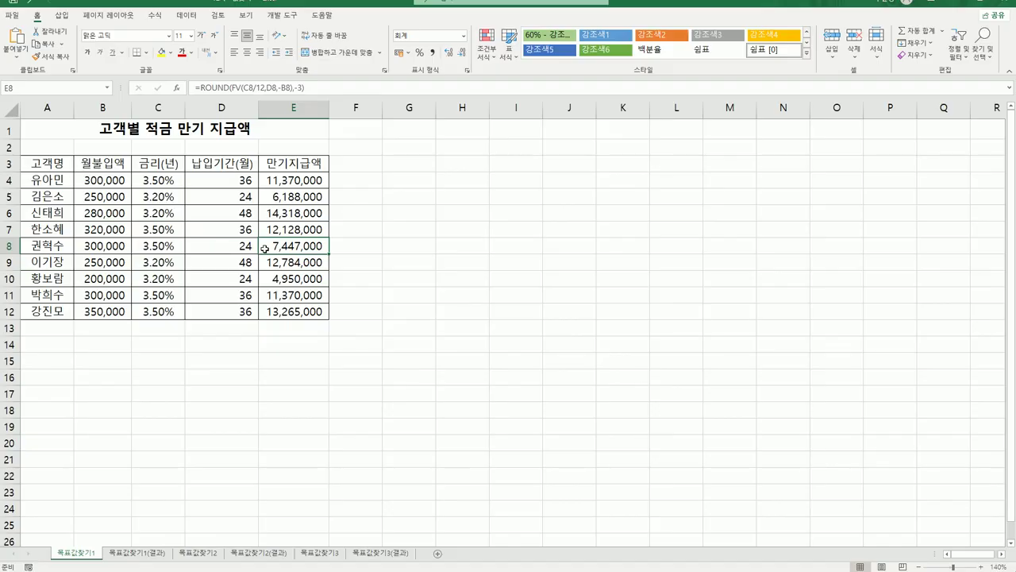
click(230, 247)
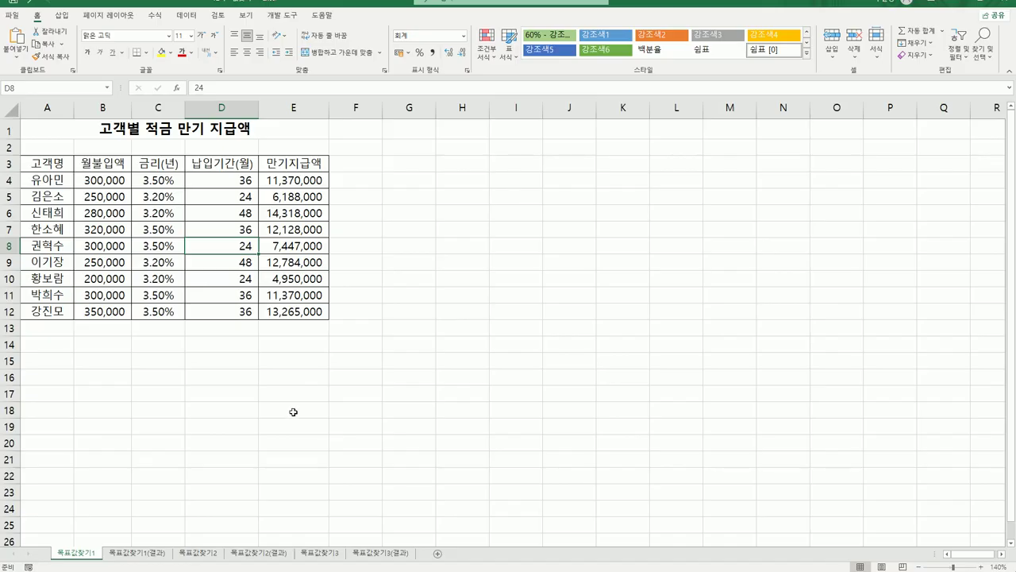
Start Goal Seek with the maturity payout formula in E8 as the set cell, keeping its dialog beside the table
click(286, 248)
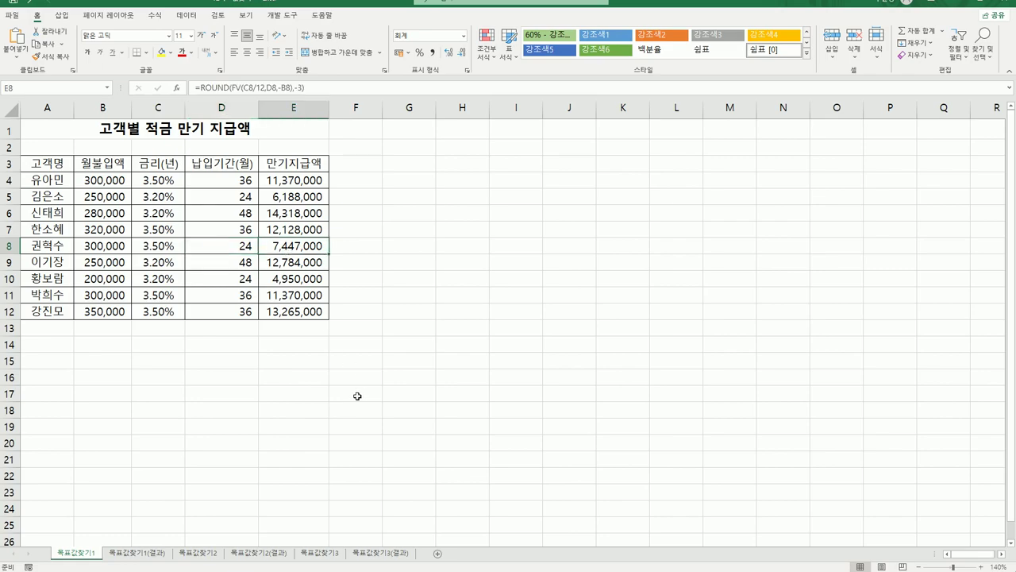
click(192, 17)
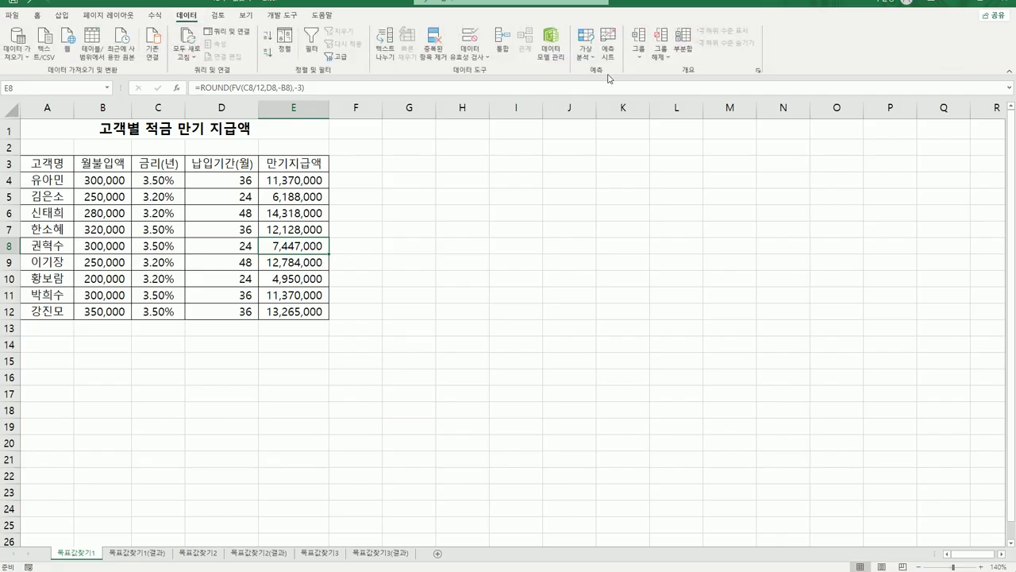
click(588, 59)
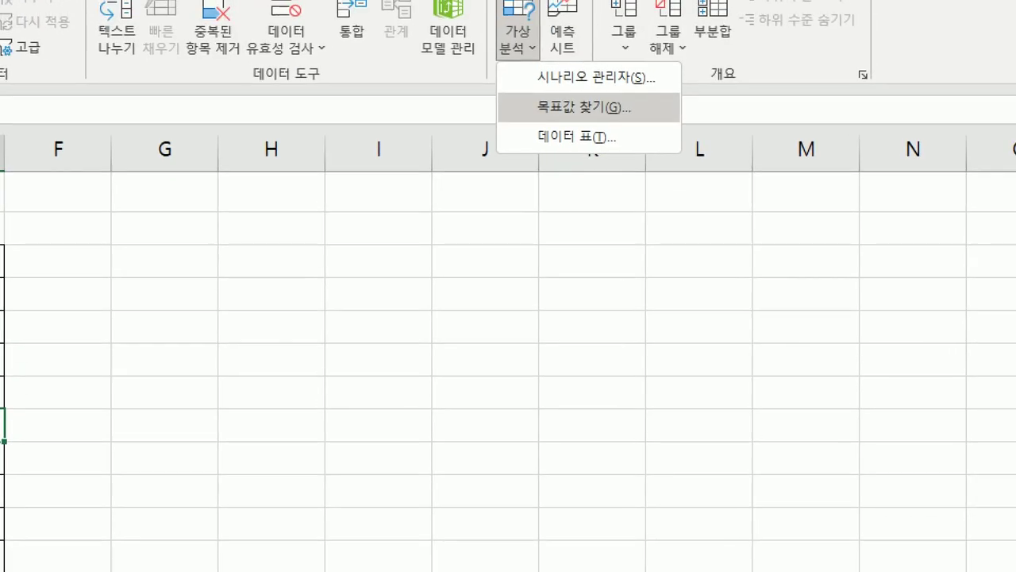
mouse_move(610, 129)
mouse_down()
mouse_move(530, 107)
mouse_move(608, 142)
mouse_up()
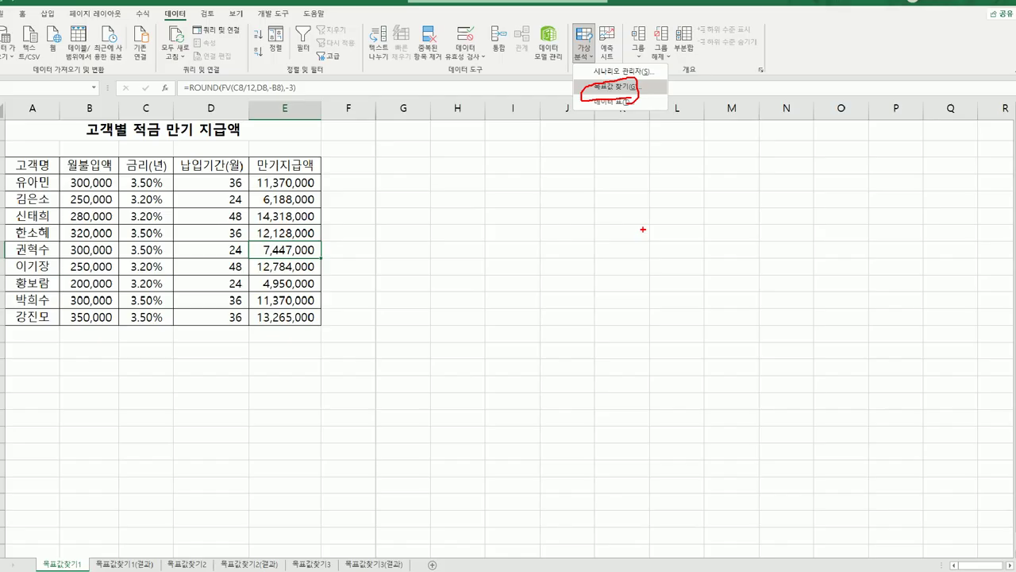
click(584, 46)
click(593, 85)
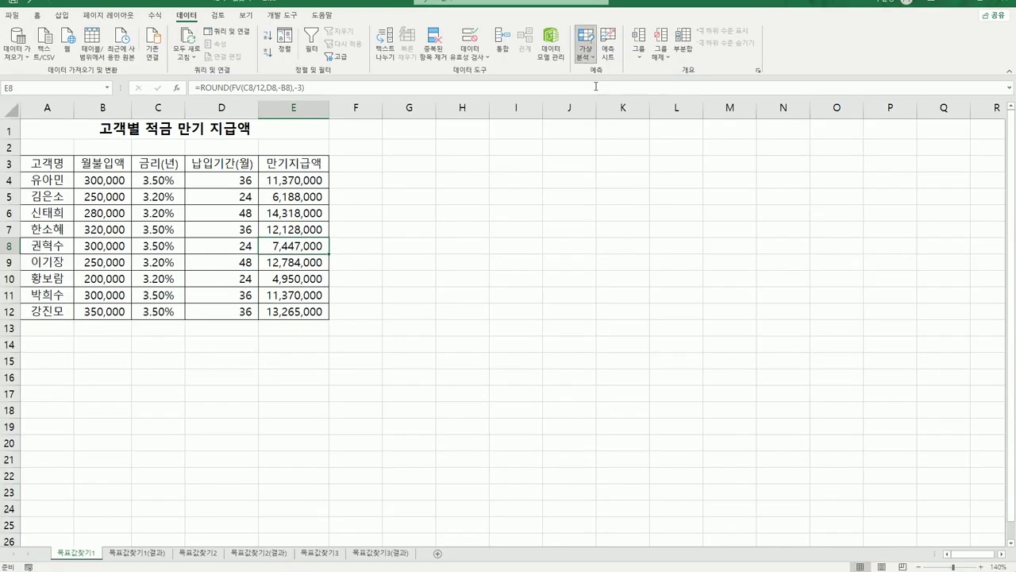
drag(629, 194, 439, 212)
Seek a maturity payout of 8000000 in E8 by changing the payment period in D8, and accept the solution
click(477, 245)
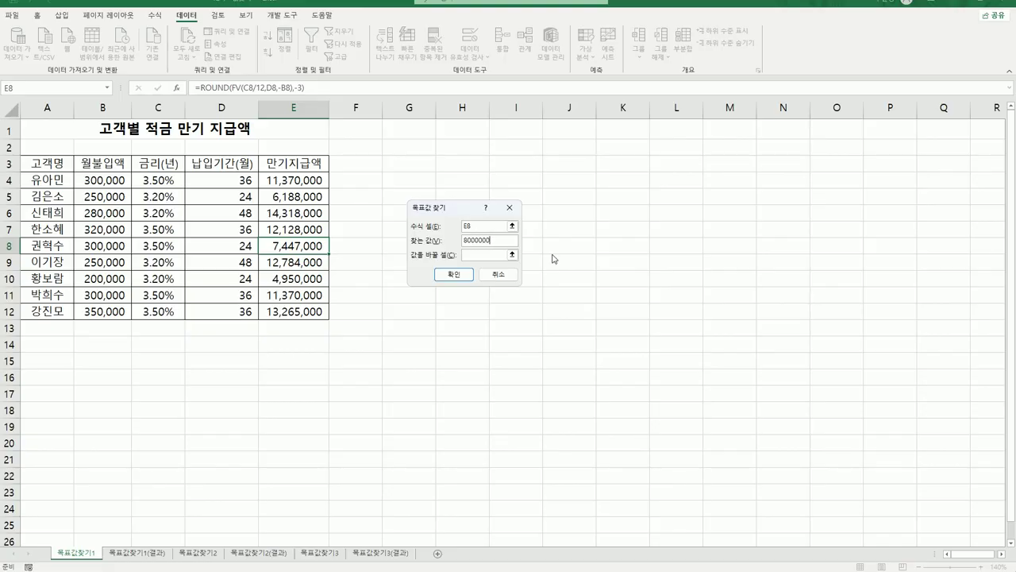
click(478, 255)
click(249, 249)
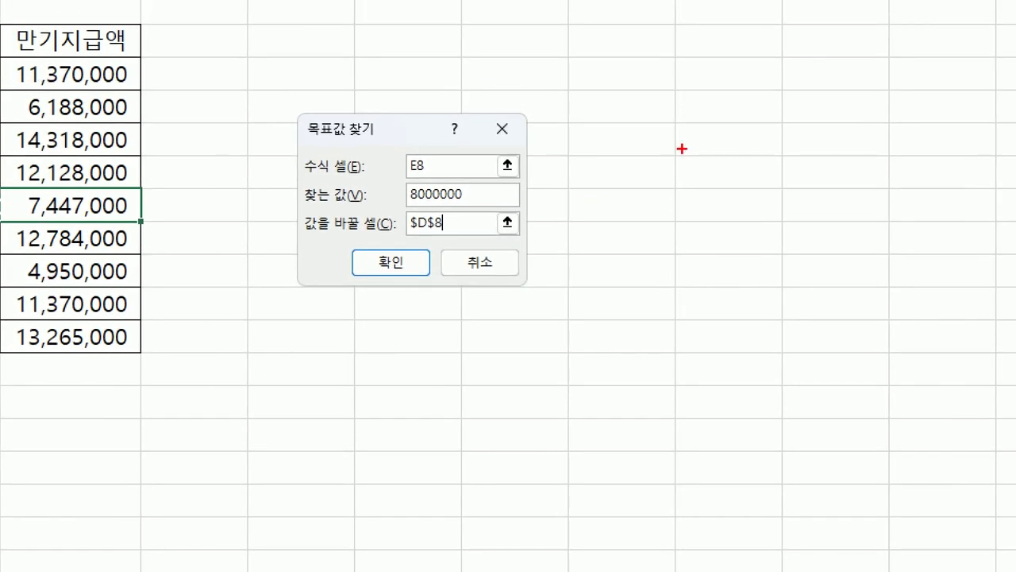
mouse_move(453, 234)
mouse_down()
mouse_move(413, 218)
mouse_move(451, 212)
mouse_move(451, 232)
mouse_up()
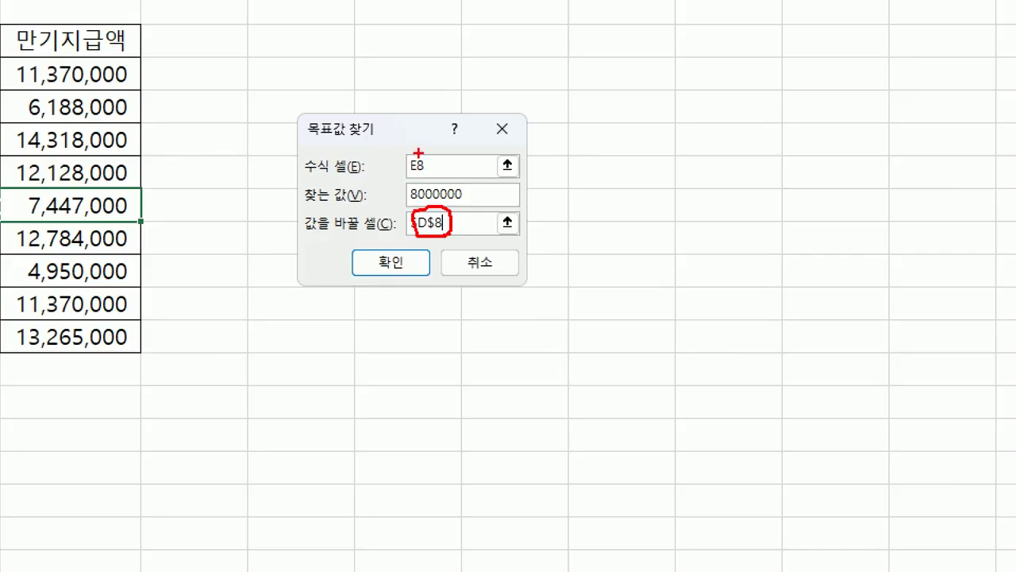
drag(421, 150, 456, 125)
drag(476, 198, 480, 173)
key(Escape)
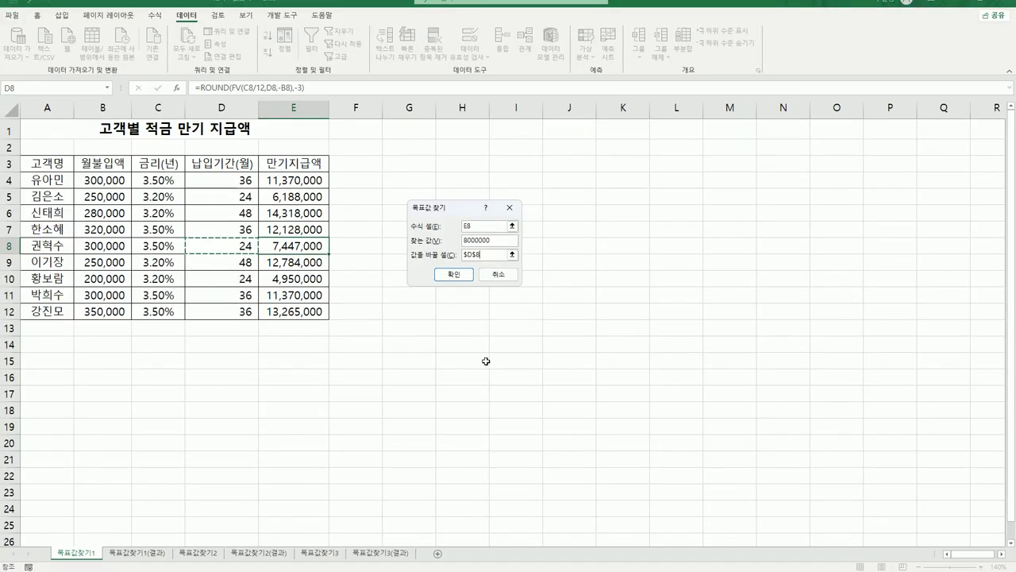
click(454, 274)
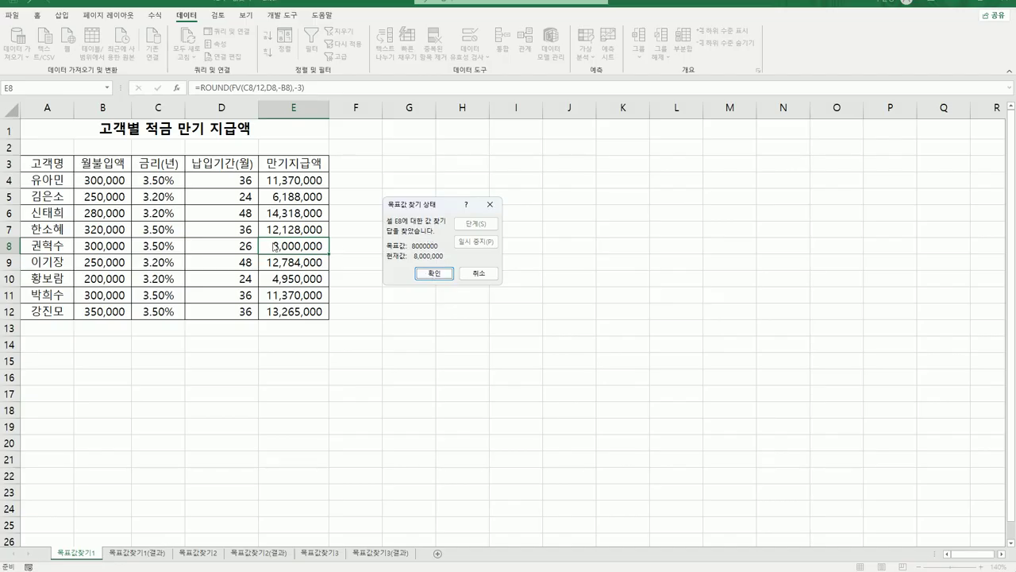
click(433, 275)
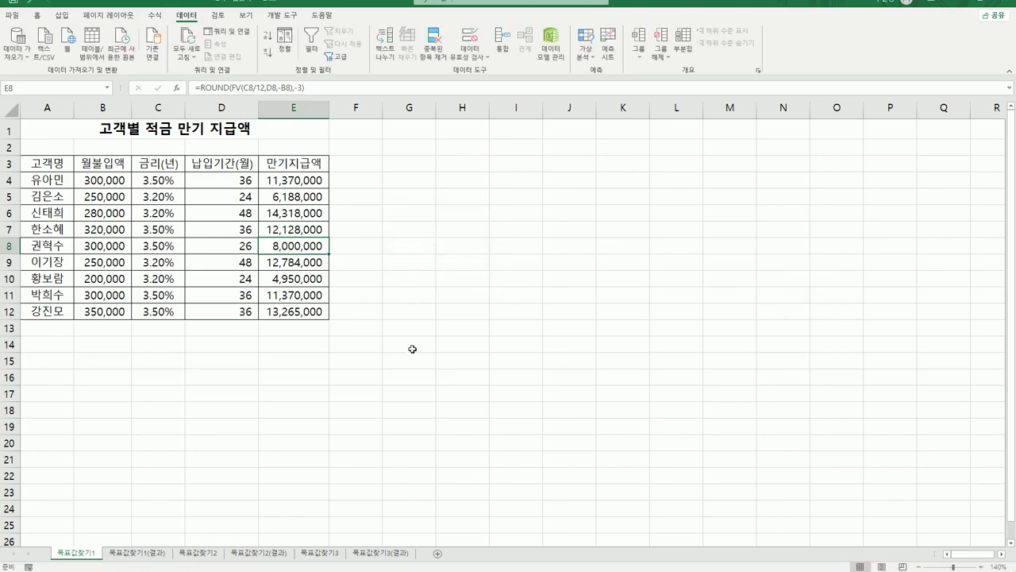
Review the 목표값찾기1(결과) sheet, and examine the 서초점 냉장고 row's total sales formula and quantity on the 목표값찾기2 sheet
click(147, 559)
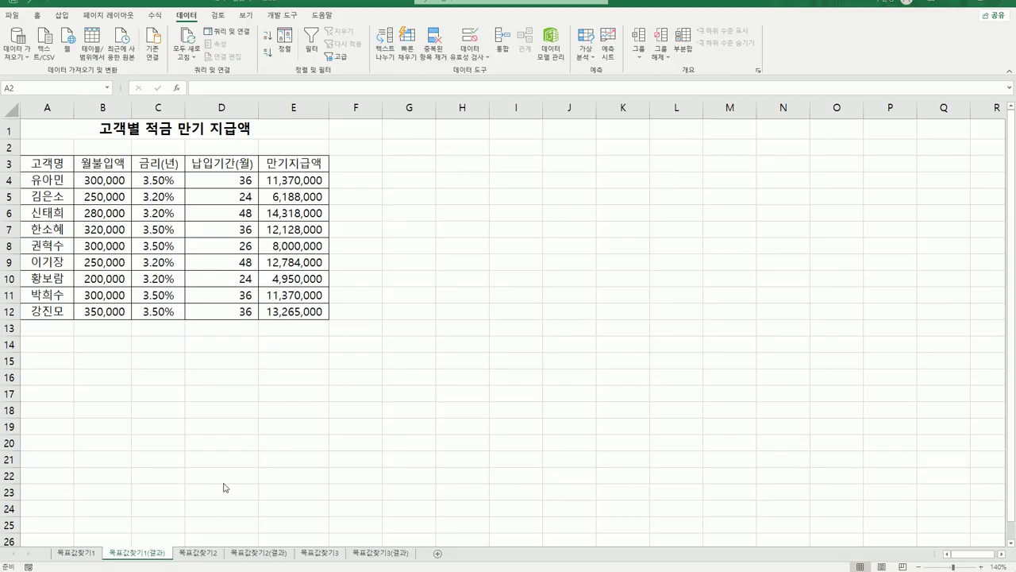
click(200, 553)
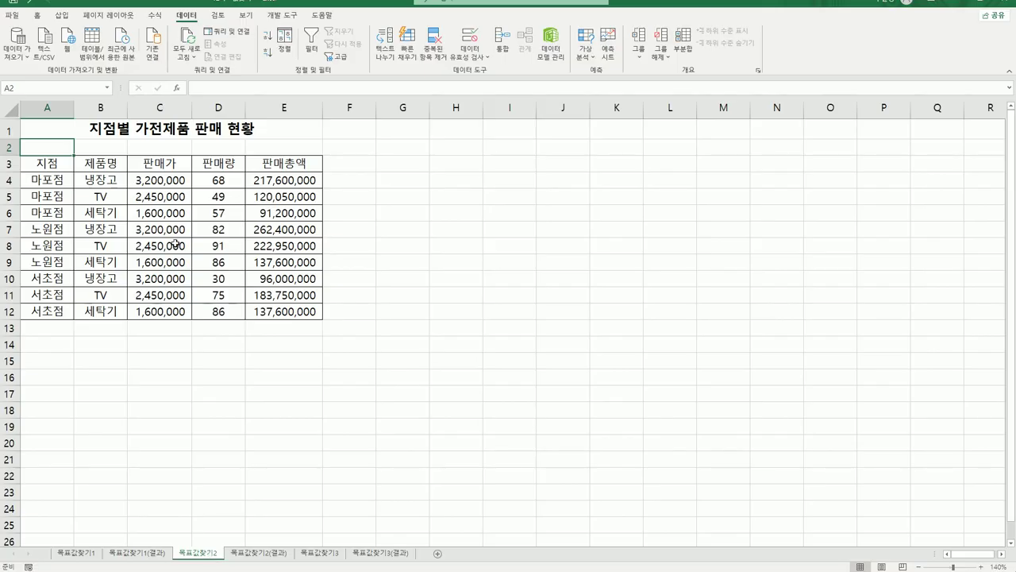
click(189, 131)
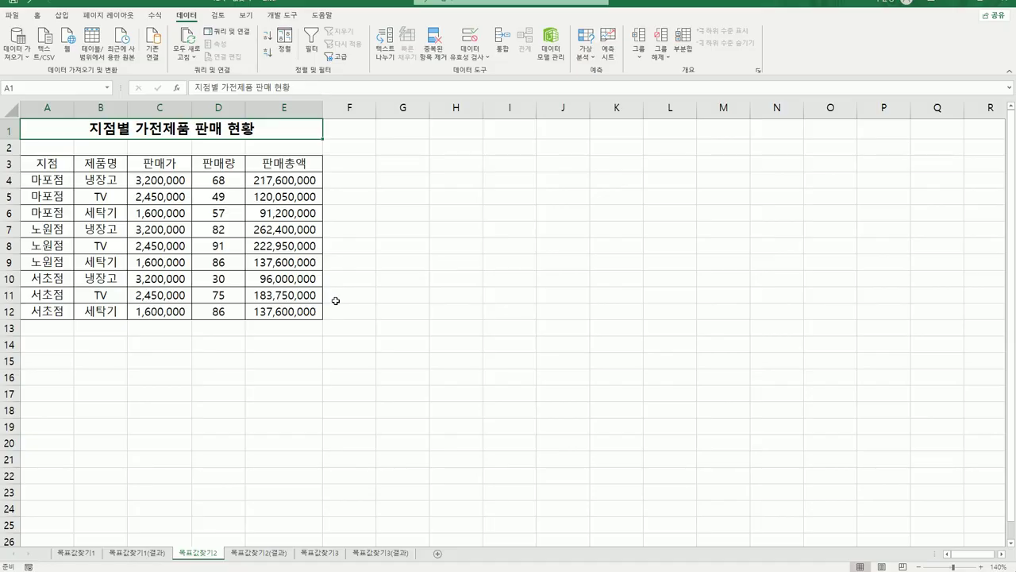
click(45, 284)
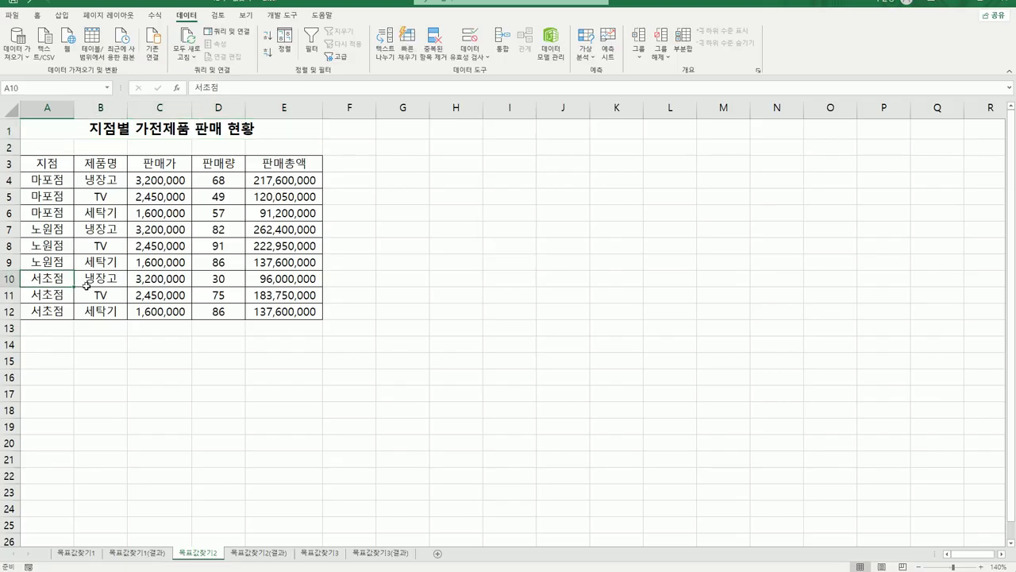
click(86, 285)
drag(54, 280, 261, 279)
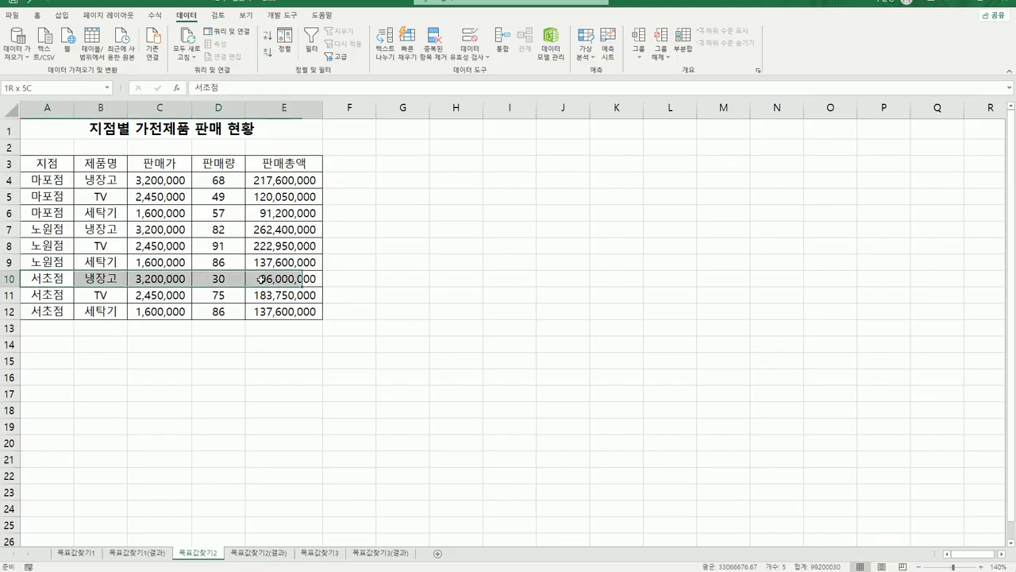
click(283, 280)
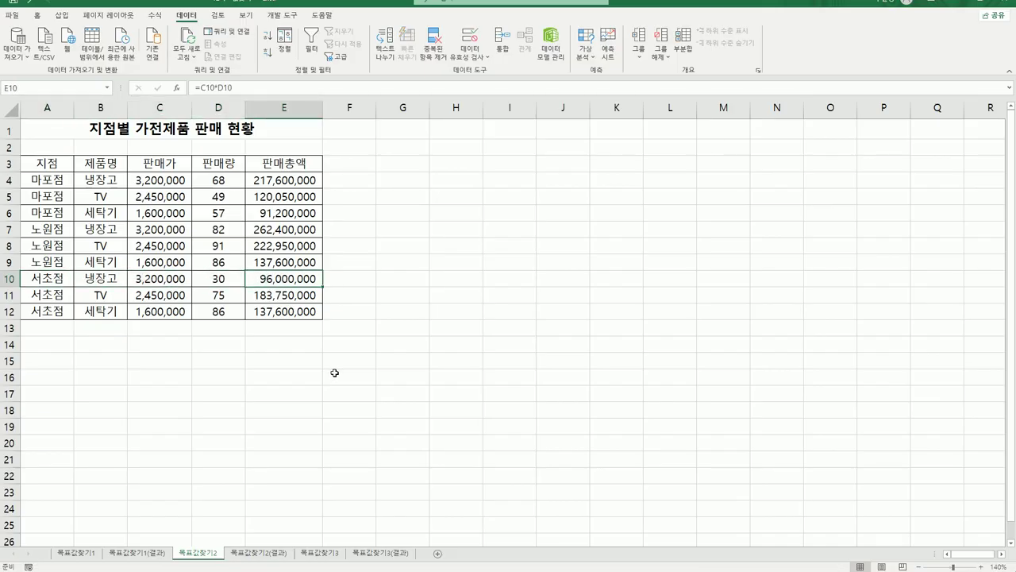
click(205, 281)
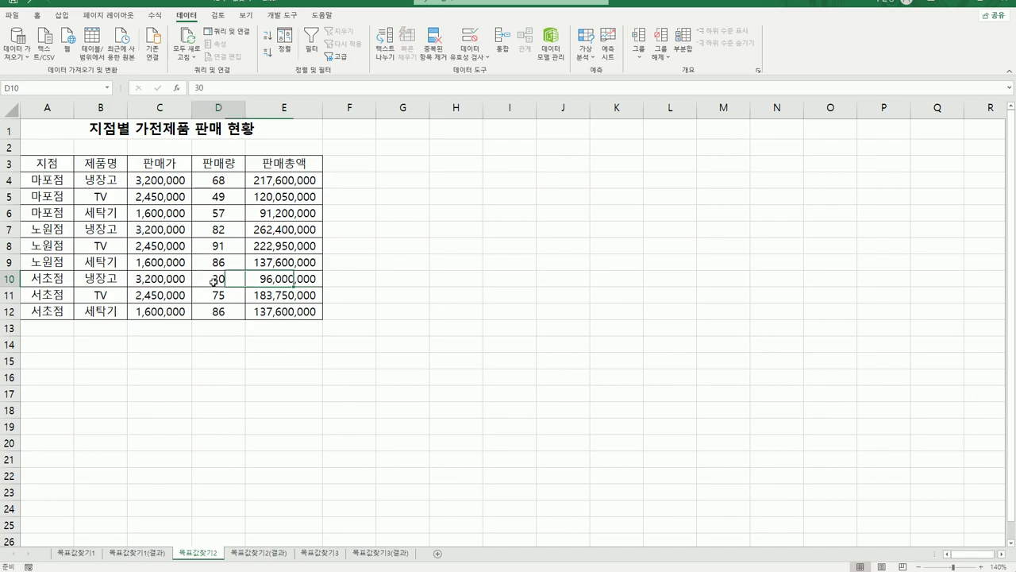
Set up Goal Seek for the 서초점 냉장고 total sales in E10, with target 100000000 and the quantity in D10 as the changing cell
click(278, 282)
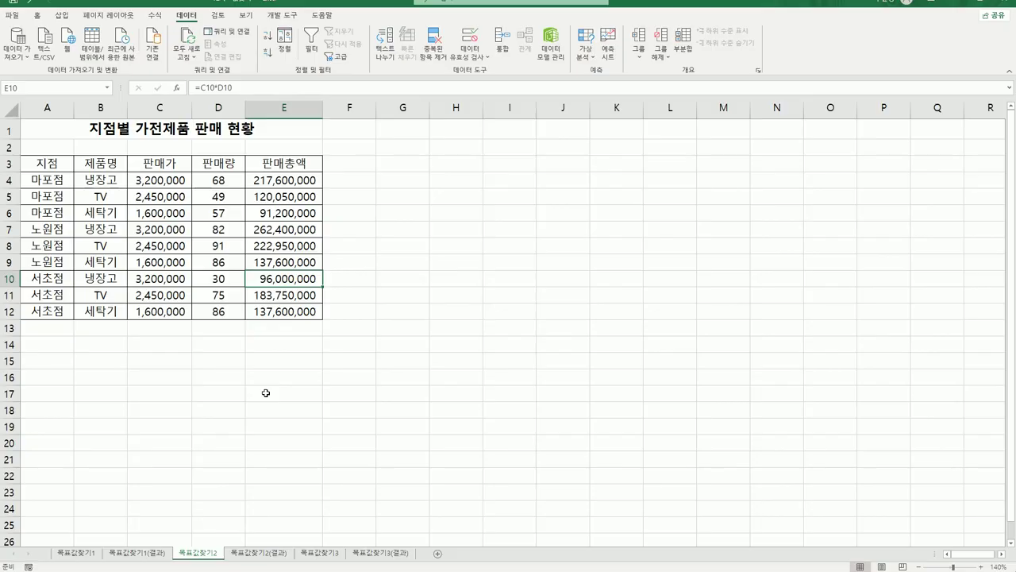
click(585, 68)
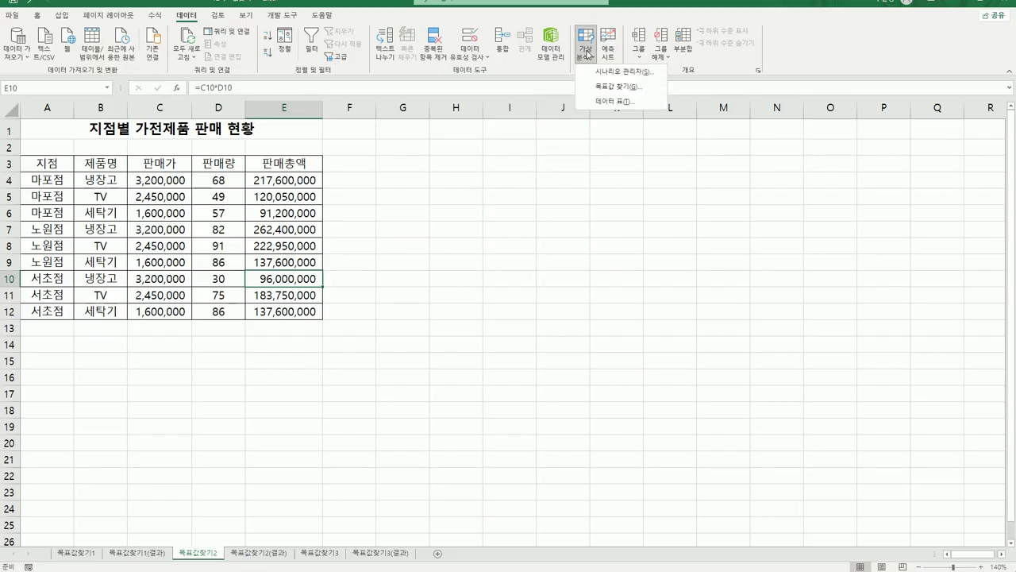
click(606, 87)
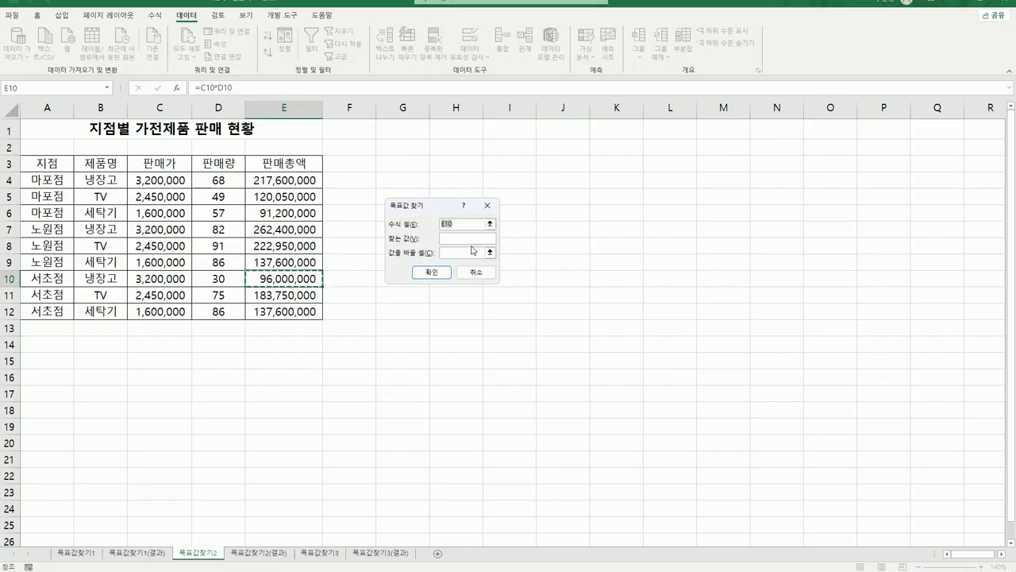
click(470, 240)
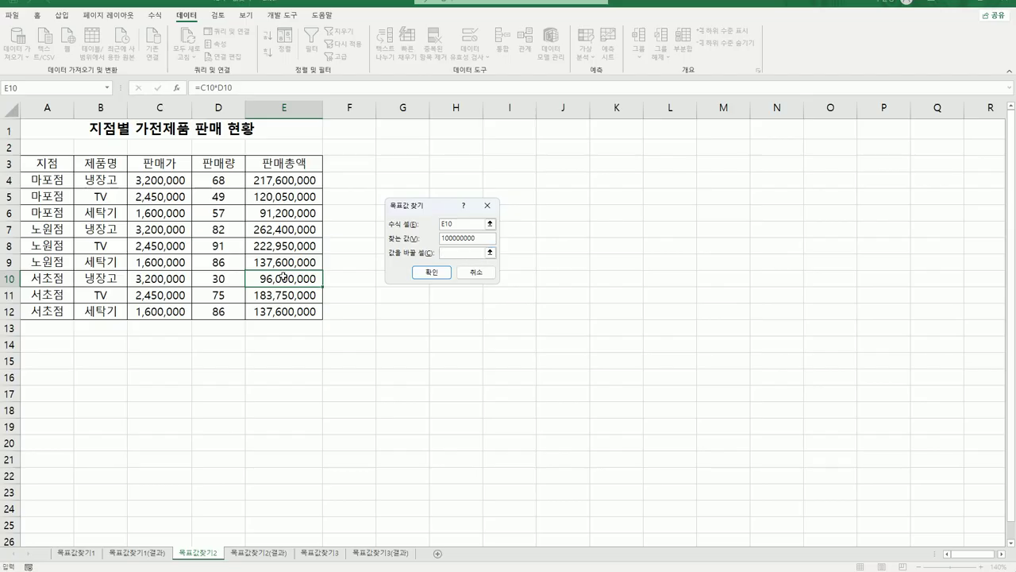
click(219, 278)
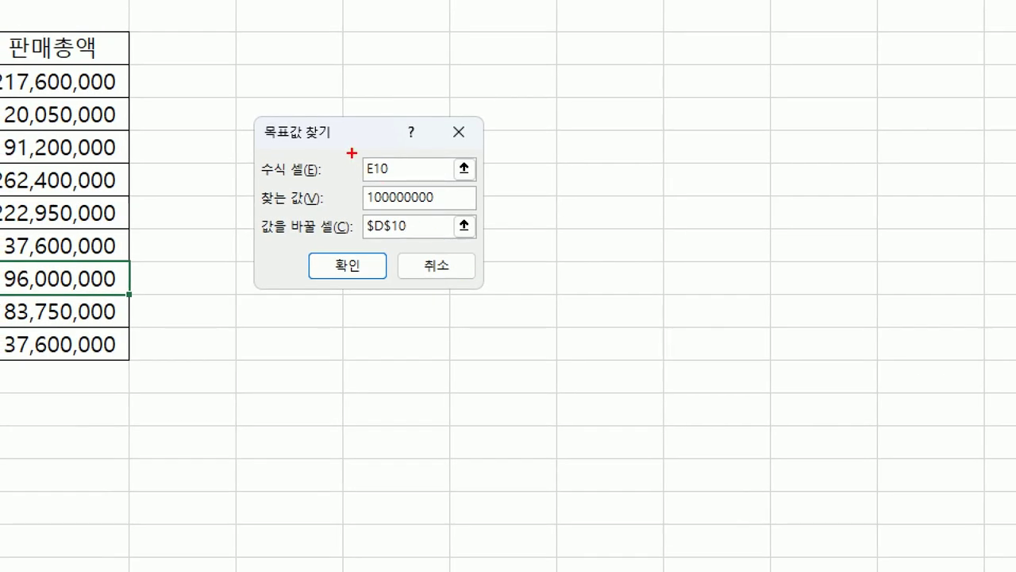
drag(352, 143, 379, 137)
click(360, 210)
click(362, 240)
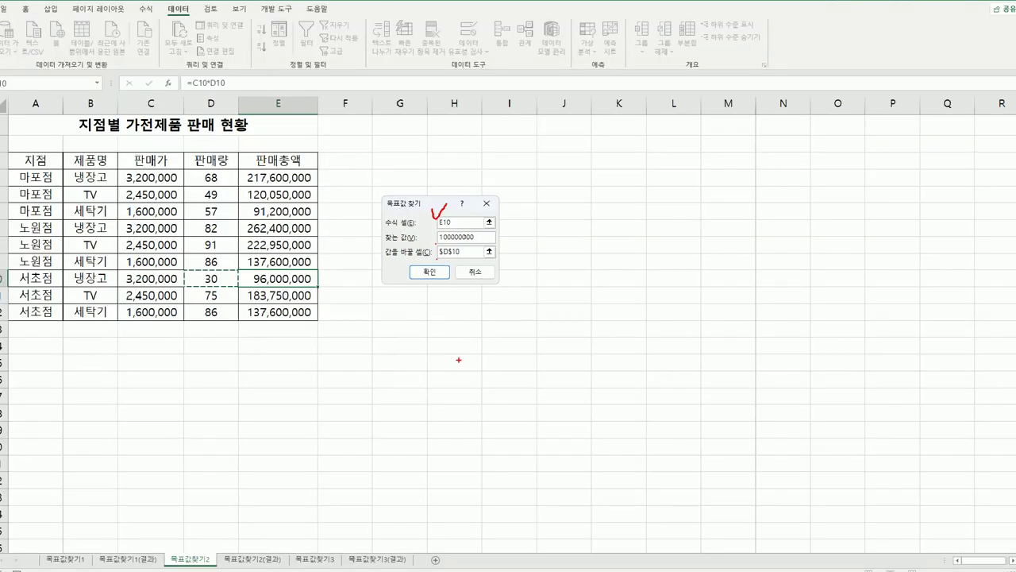
key(Escape)
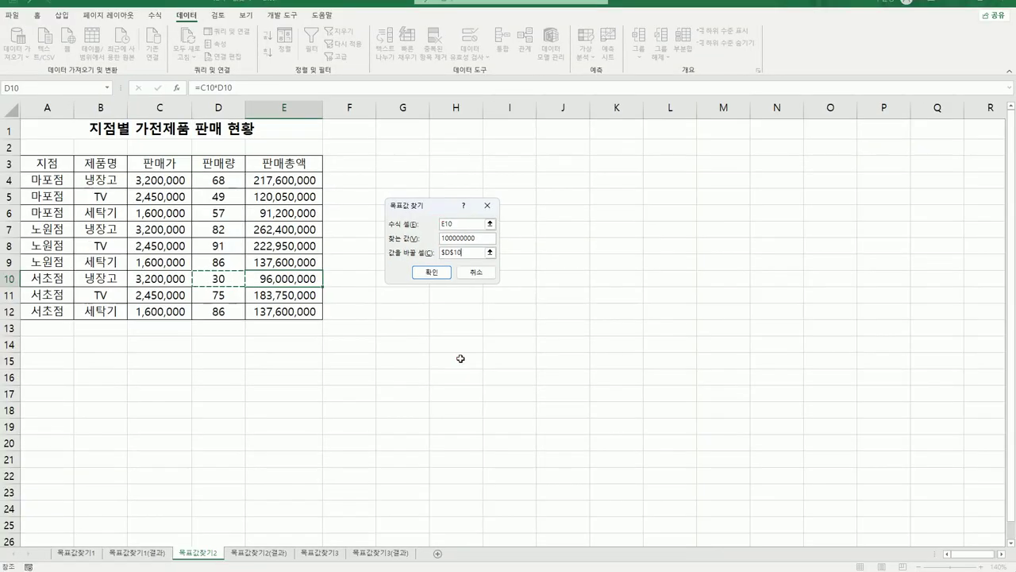
Run the goal seek for the 서초점 냉장고 total sales and accept the solution
click(432, 272)
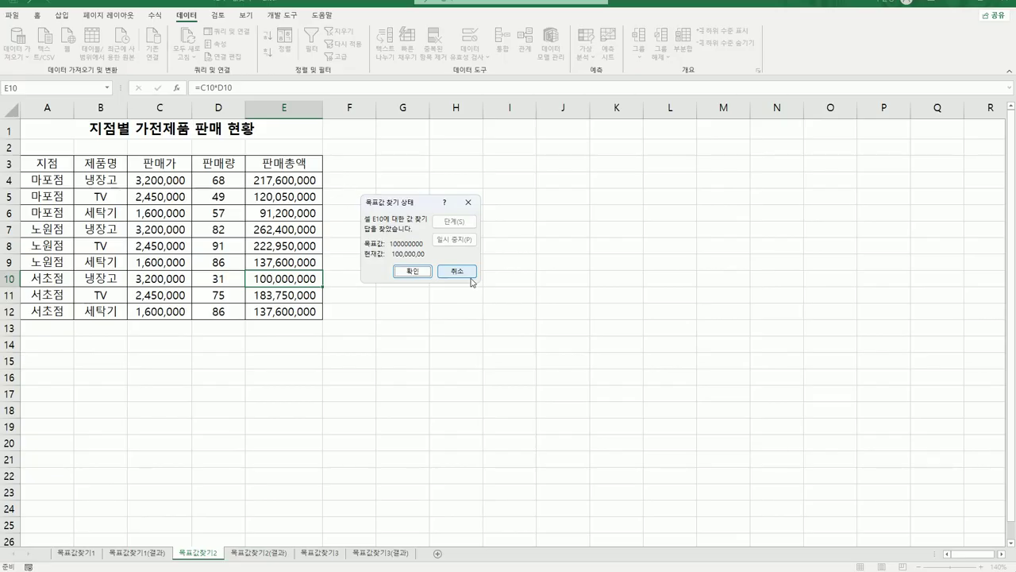
click(411, 271)
click(443, 425)
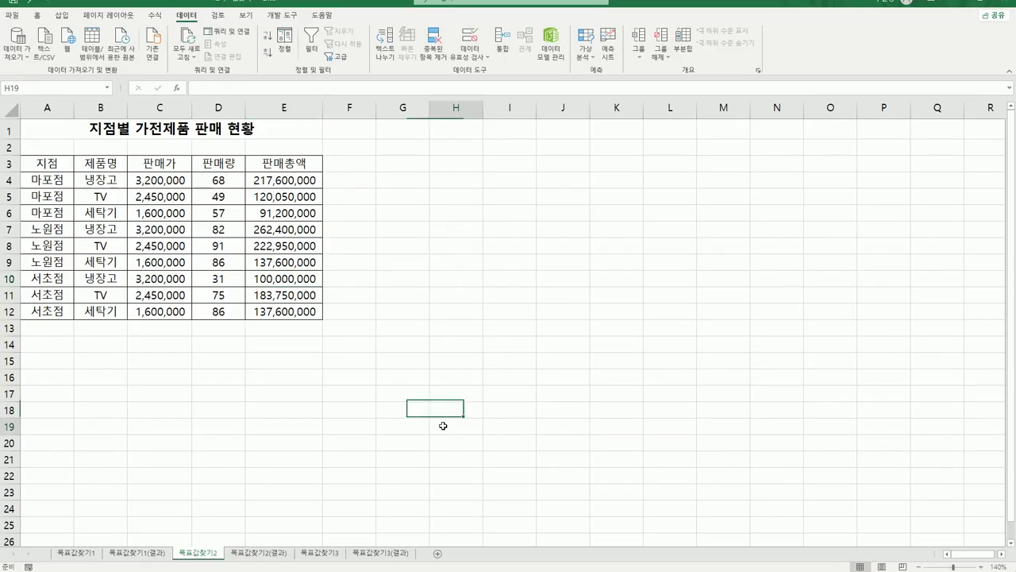
Review the 목표값찾기2(결과) sheet, and examine the title, 실판매금액 average formula and 골드회원 할인율 on the 목표값찾기3 sheet
click(274, 556)
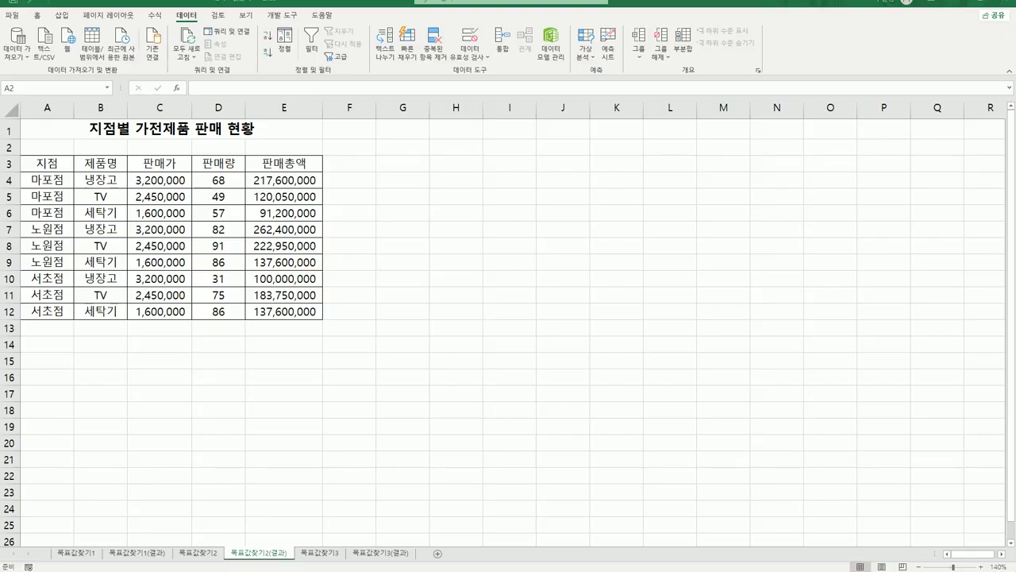
click(322, 553)
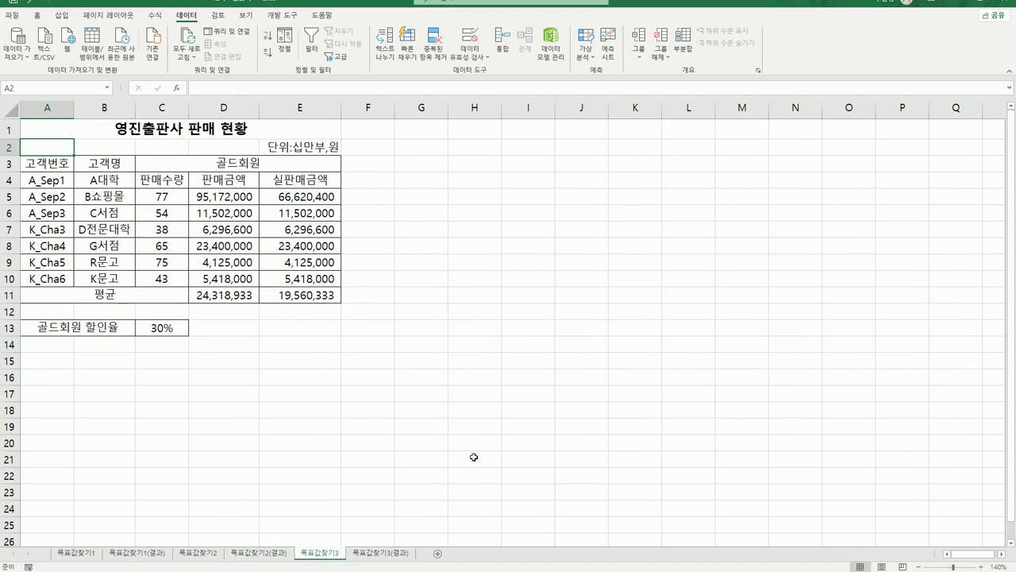
click(189, 128)
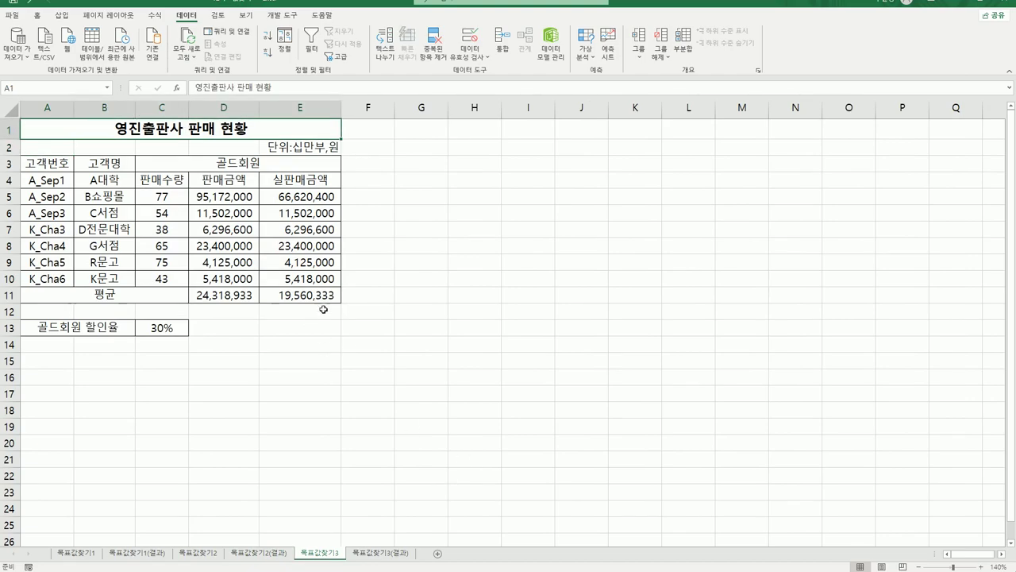
click(314, 181)
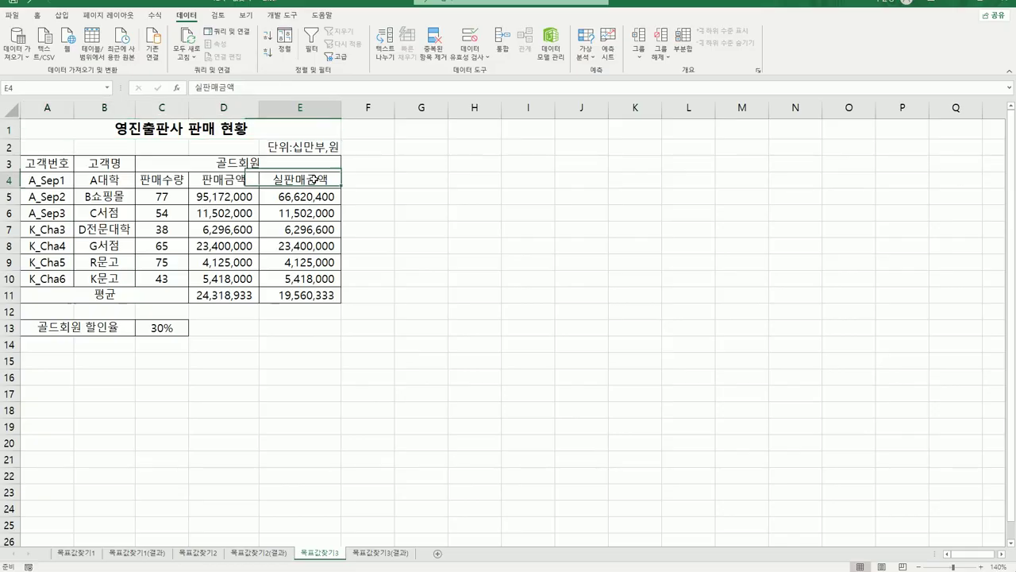
click(319, 295)
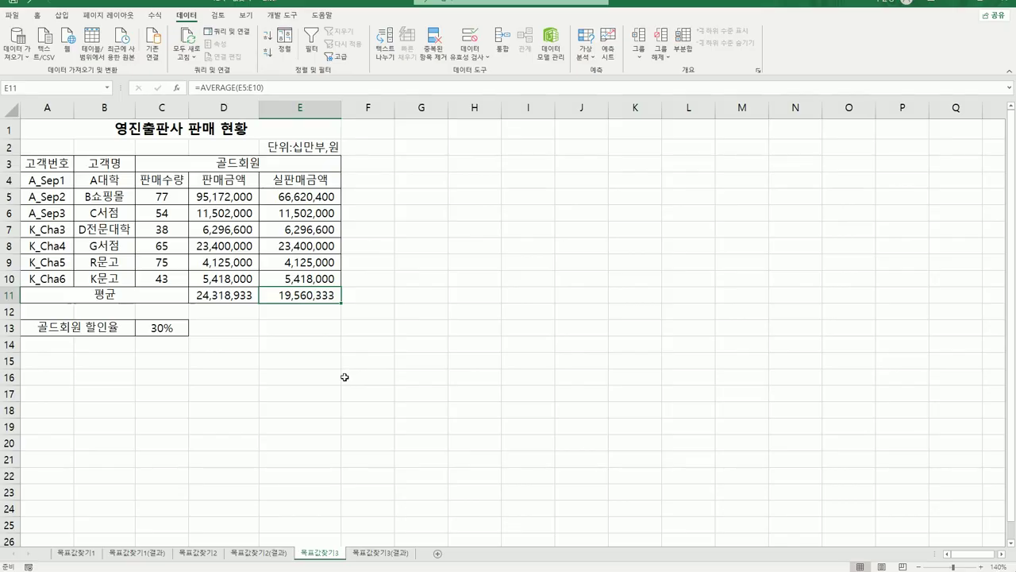
click(147, 330)
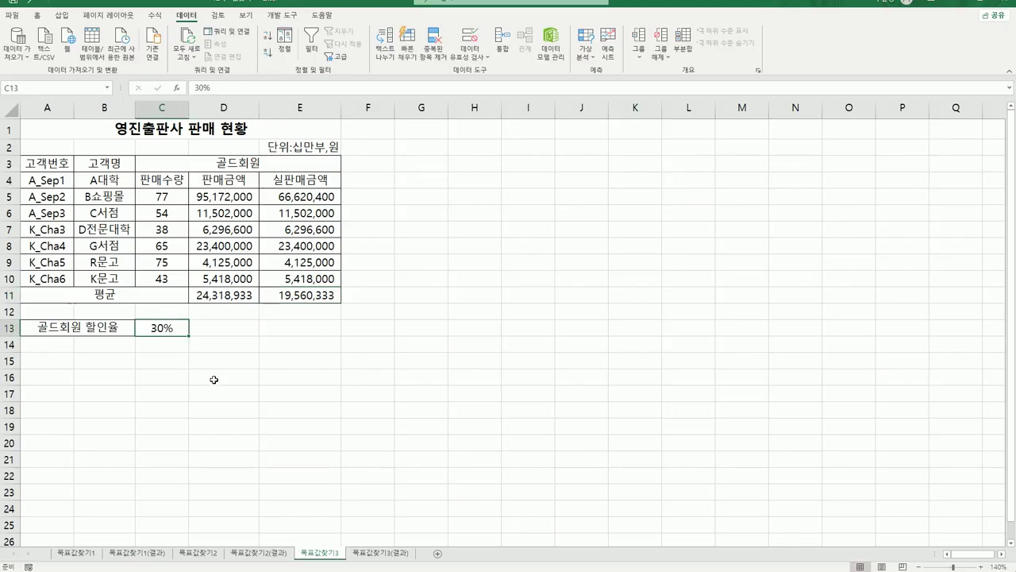
Seek a 실판매금액 average of 20000000 in E11 by changing the 골드회원 할인율 in C13, and accept the solution
click(291, 296)
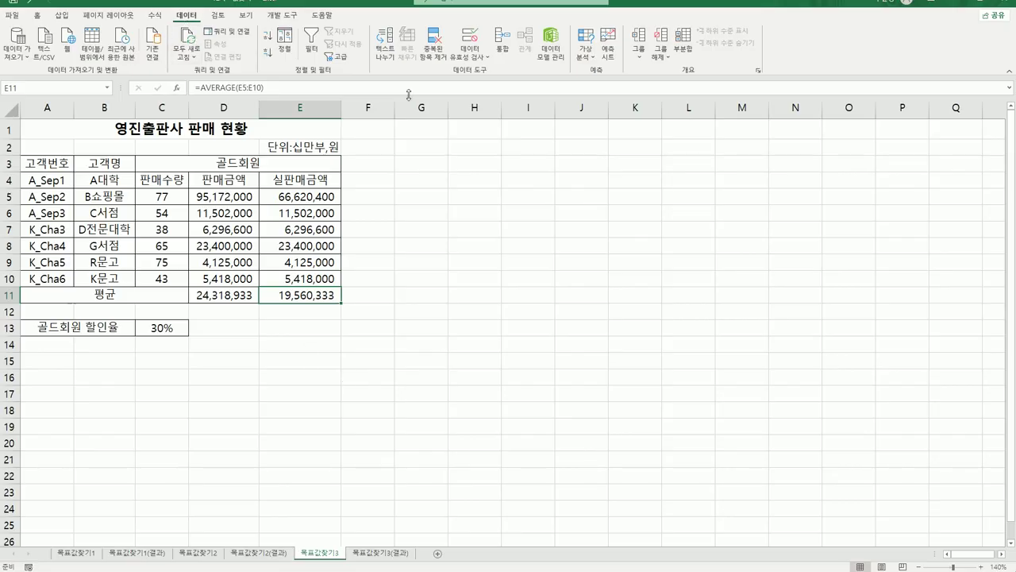
click(589, 58)
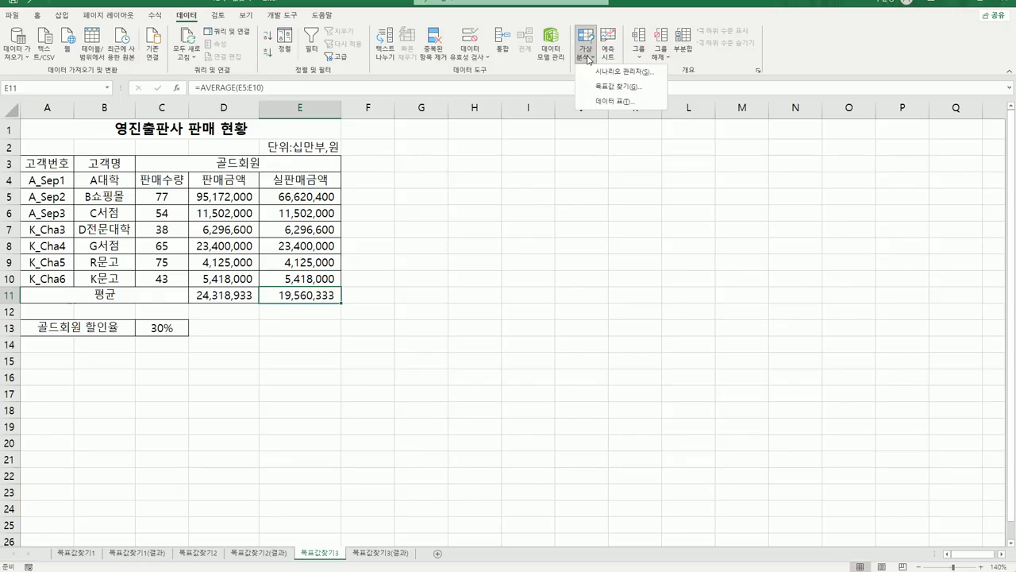
click(592, 87)
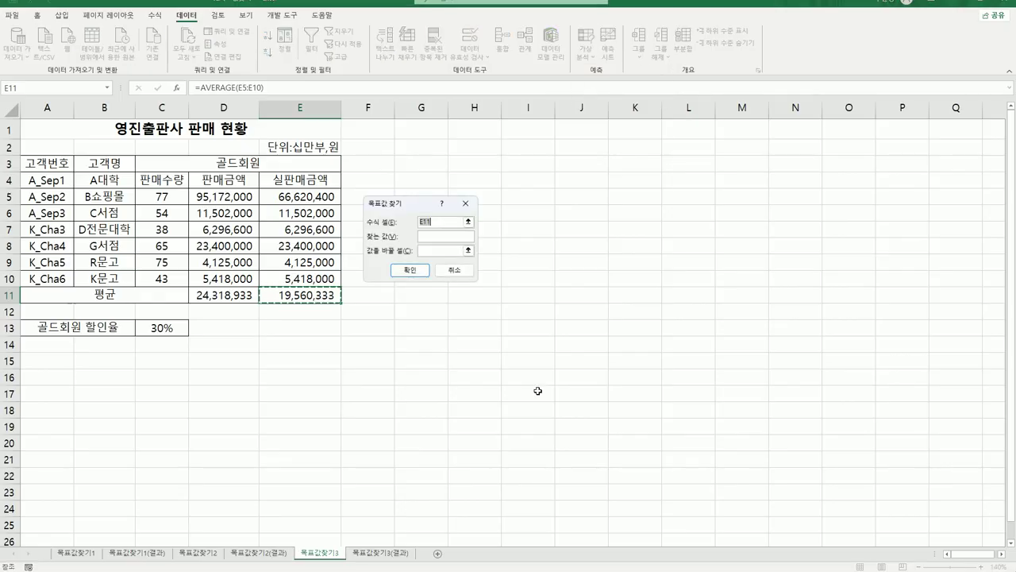
click(425, 238)
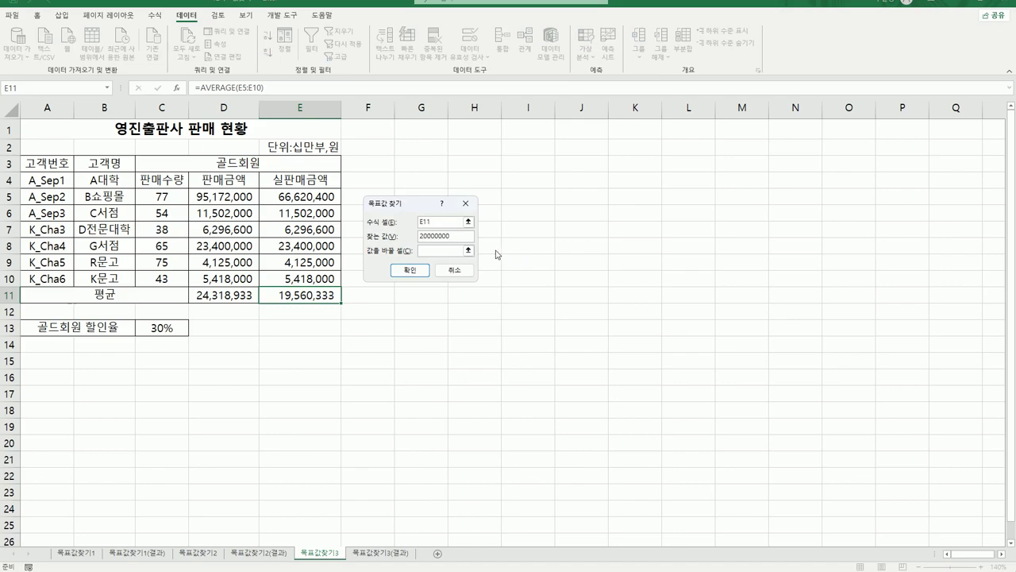
click(164, 329)
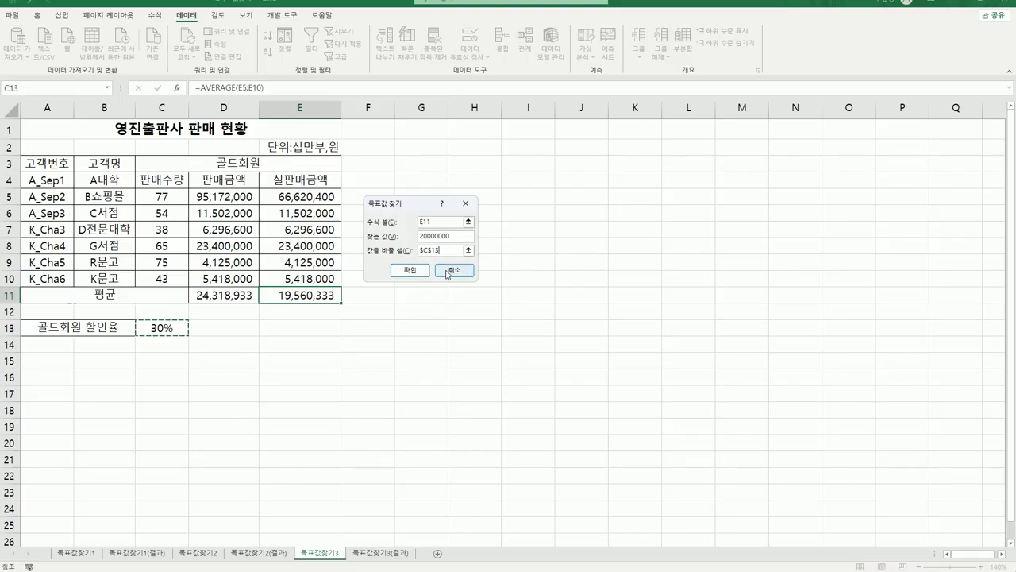
click(410, 270)
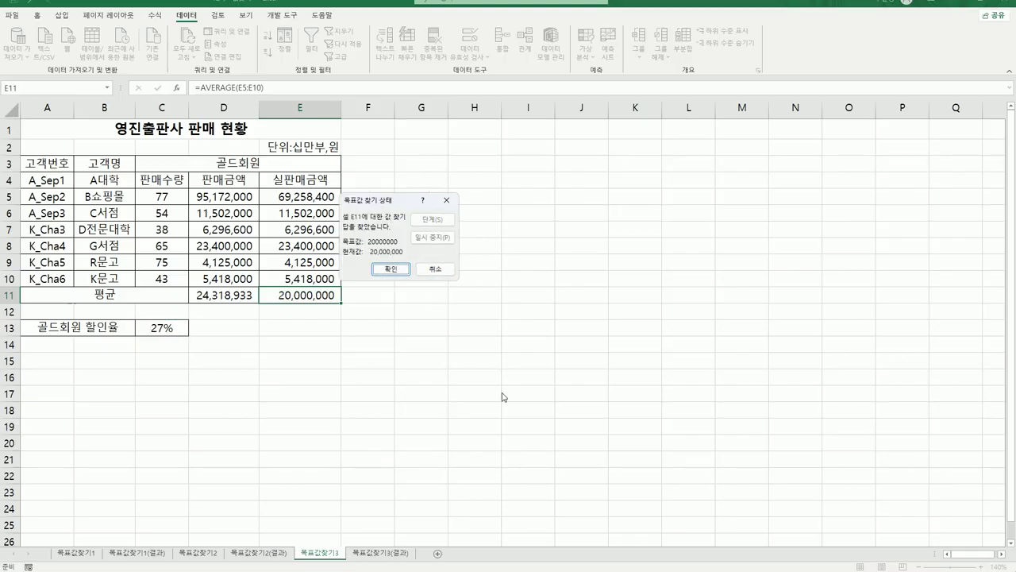
drag(379, 204, 451, 223)
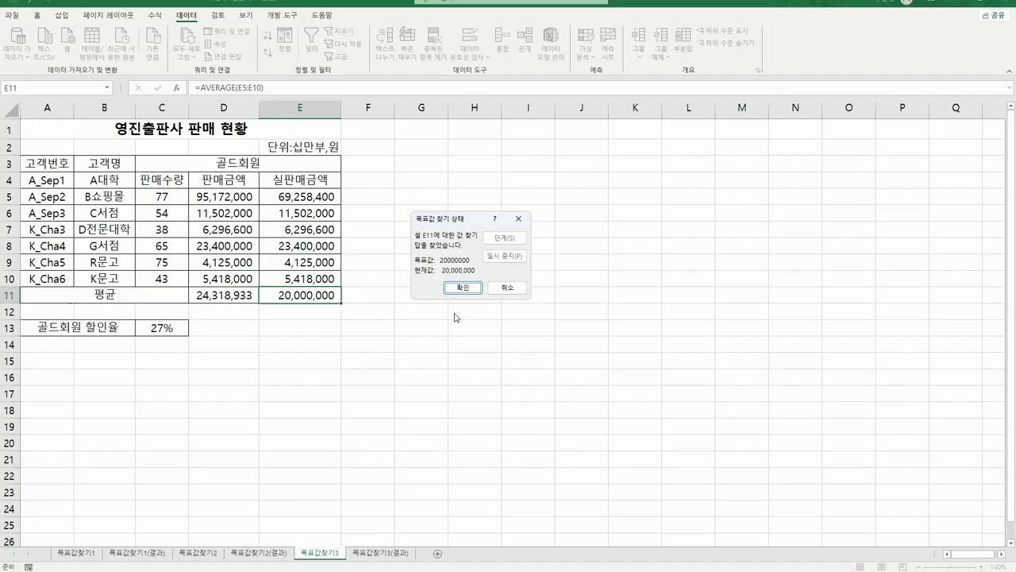
click(462, 287)
click(473, 394)
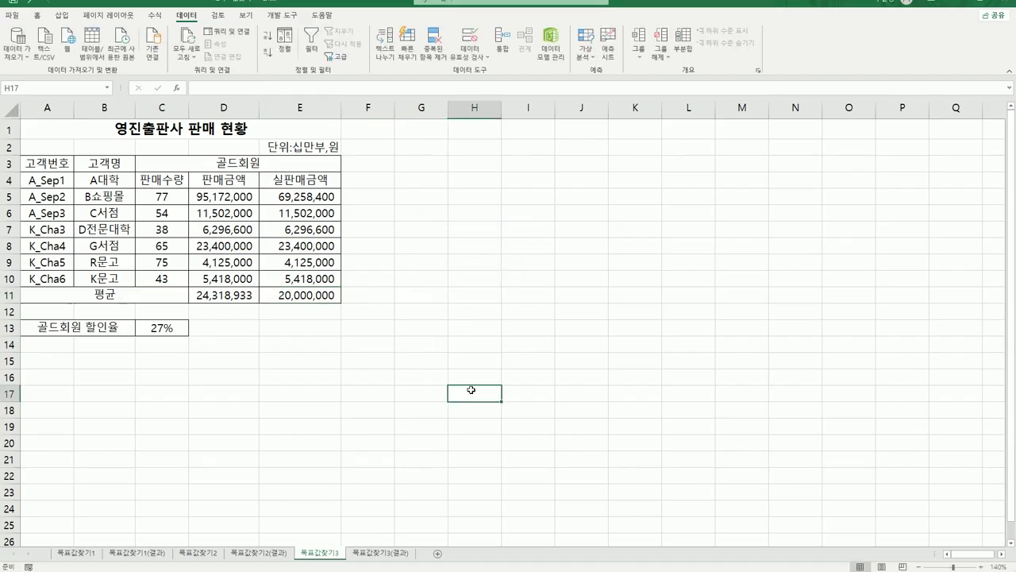
Review the 목표값찾기3(결과) sheet's sales table and discount rate
click(395, 561)
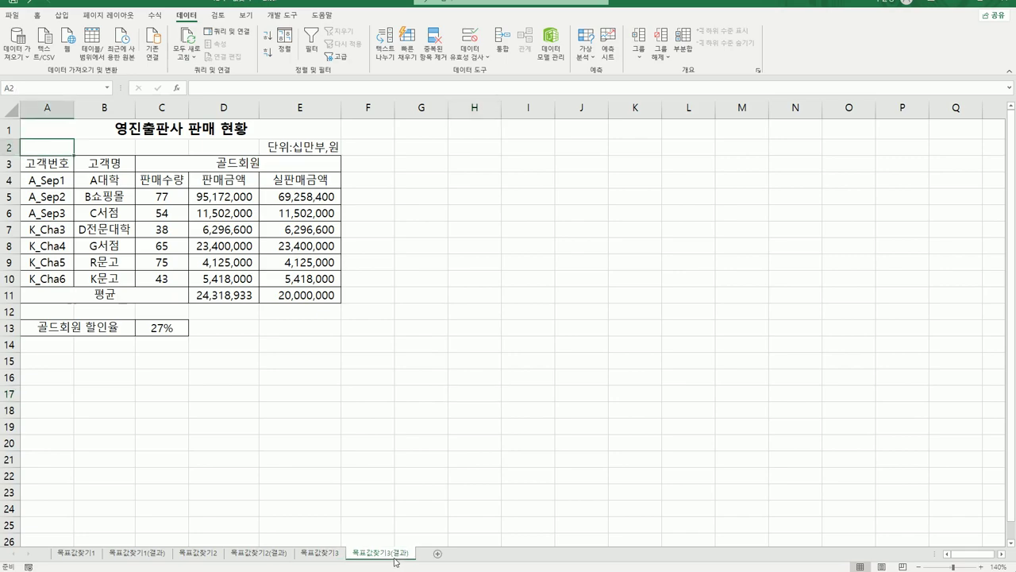
click(470, 504)
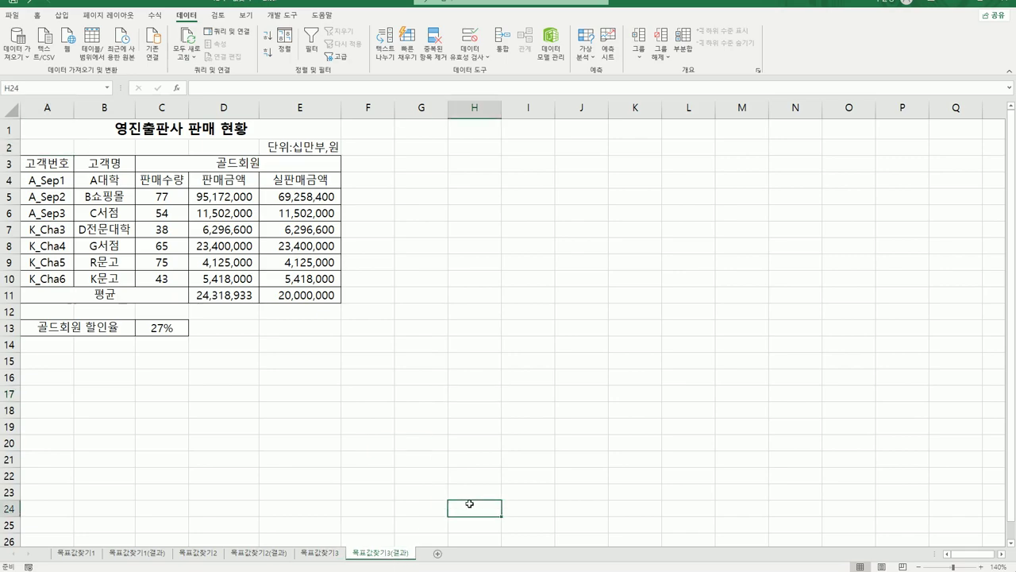